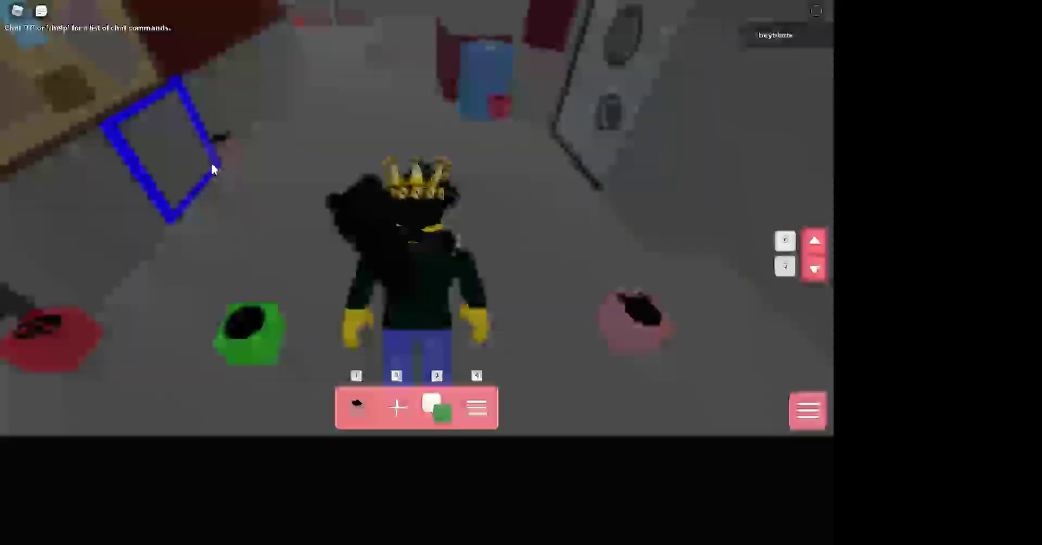
Swing the camera out and down for an overhead survey of the whole map layout
{"action": "key", "text": "Escape"}
{"action": "key", "text": "Escape"}
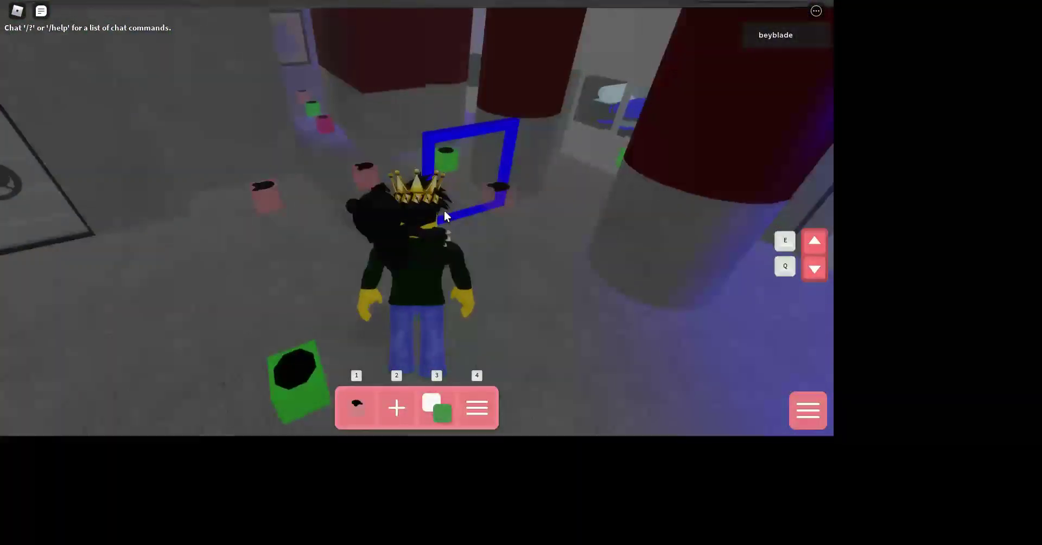
{"action": "scroll", "coordinate": [484, 83], "scroll_direction": "up", "scroll_amount": 5}
{"action": "scroll", "coordinate": [484, 84], "scroll_direction": "down", "scroll_amount": 5}
{"action": "left_click_drag", "start_coordinate": [177, 299], "coordinate": [266, 330]}
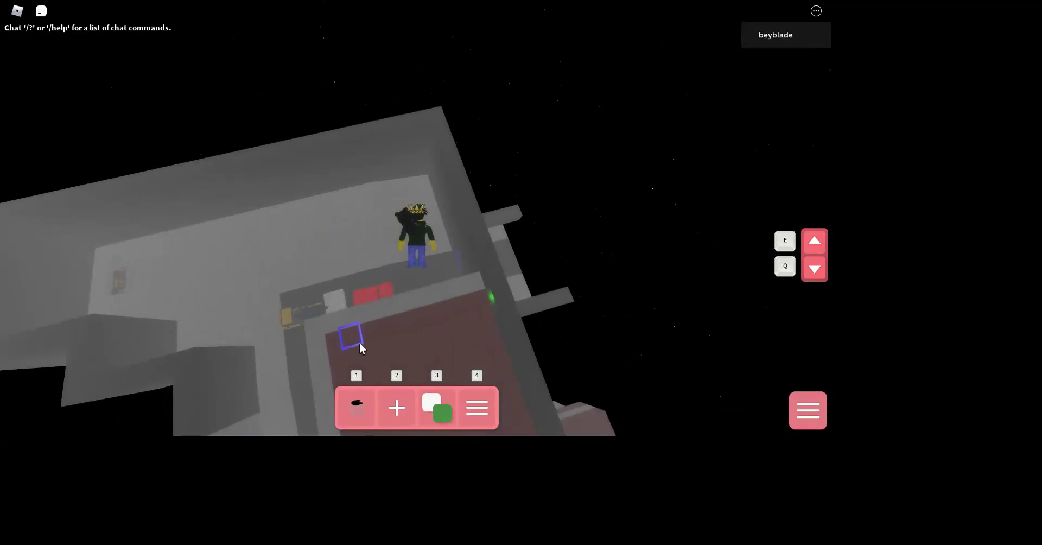
{"action": "left_click_drag", "start_coordinate": [359, 342], "coordinate": [579, 336]}
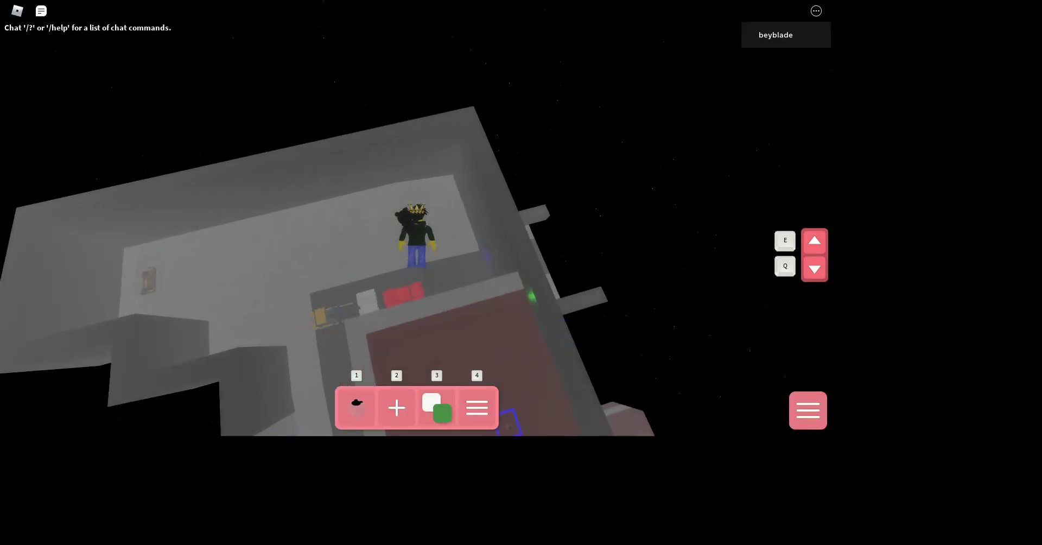
Open and close the five-scene list, then rotate the camera around the map
{"action": "left_click", "coordinate": [501, 366]}
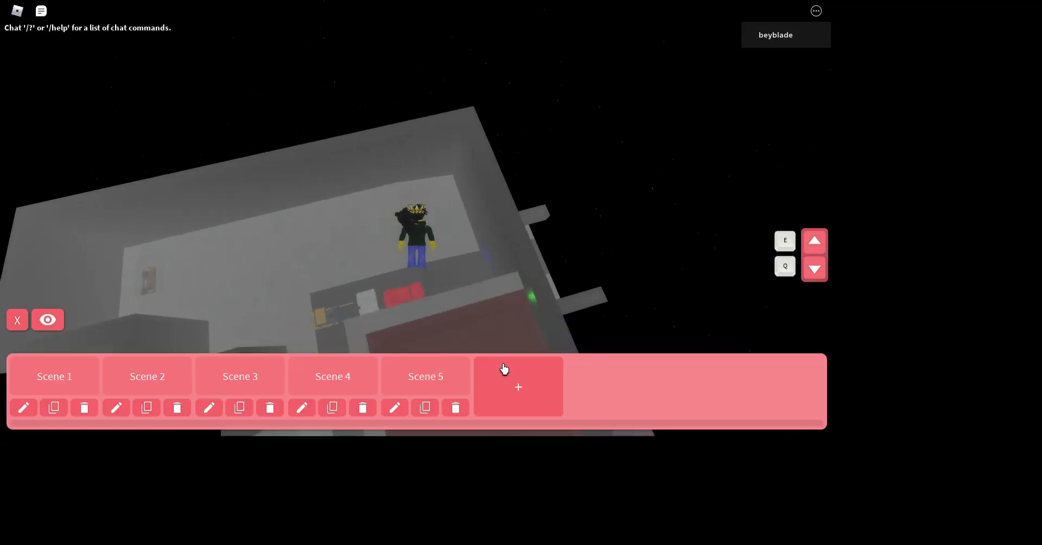
{"action": "left_click", "coordinate": [18, 319]}
{"action": "right_click", "coordinate": [435, 390]}
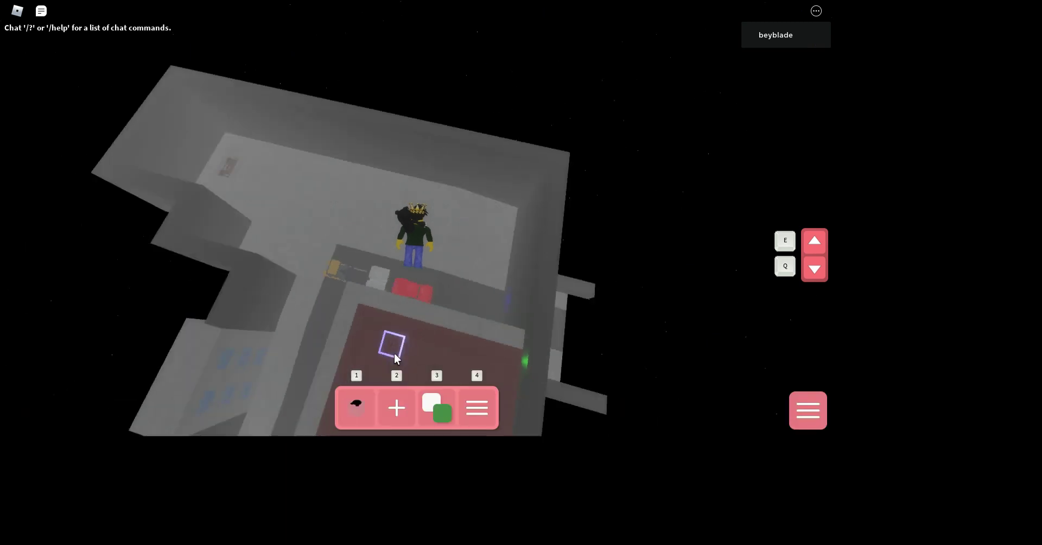
{"action": "left_click_drag", "start_coordinate": [394, 353], "coordinate": [437, 373]}
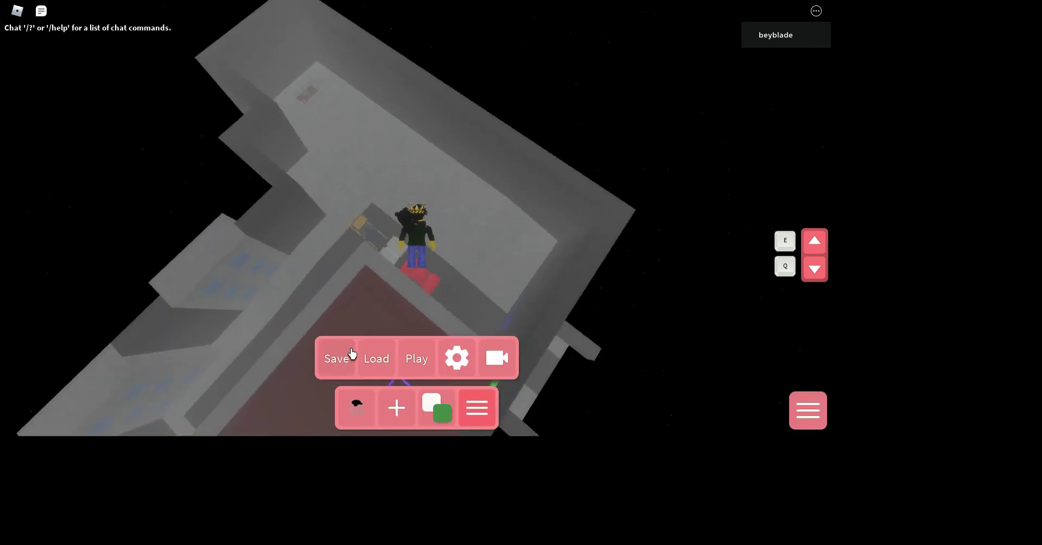
Playtest the map in a chosen mode, walking forward through the rooms
{"action": "left_click", "coordinate": [411, 359]}
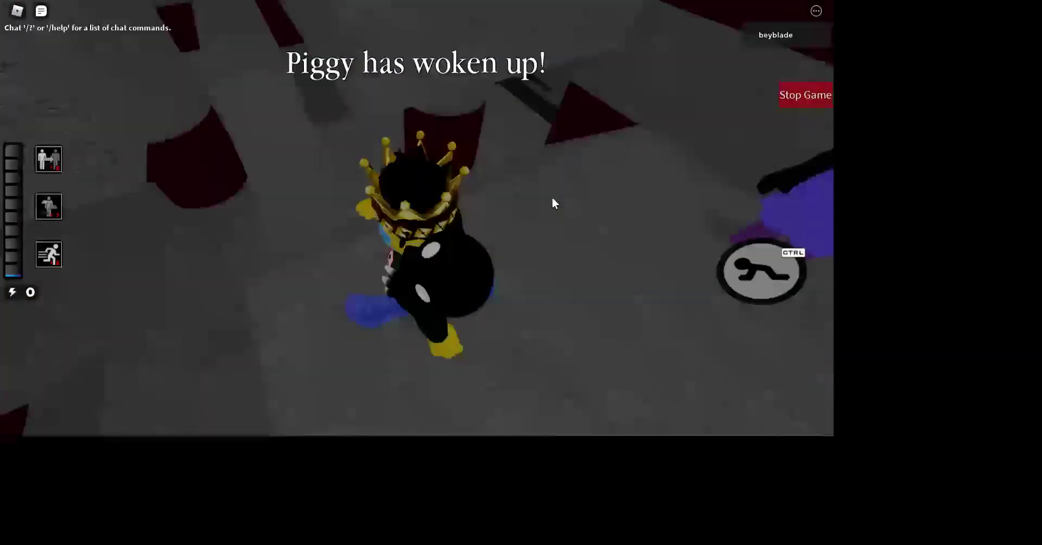
{"action": "scroll", "coordinate": [552, 202], "scroll_direction": "up", "scroll_amount": 5}
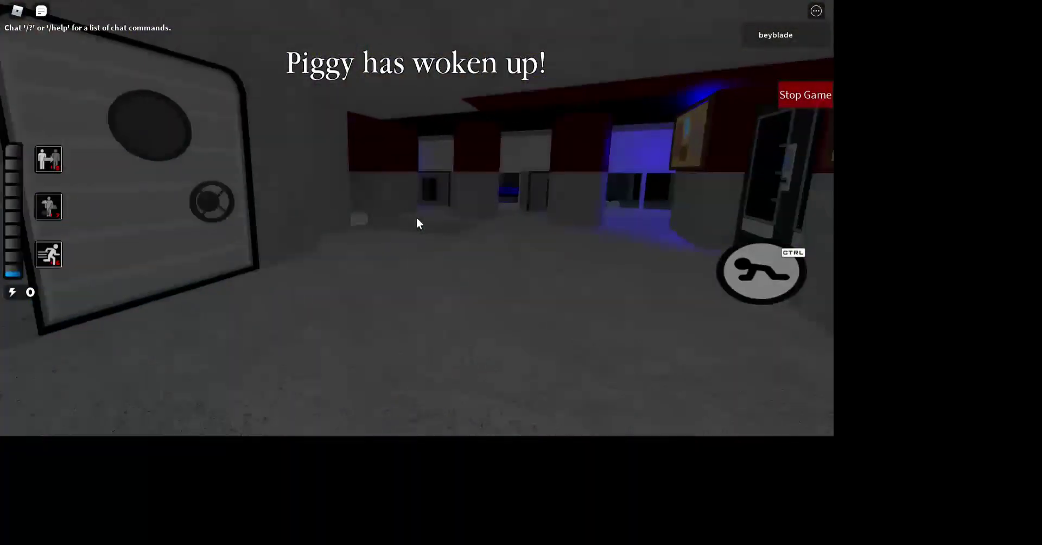
{"action": "key", "text": "w"}
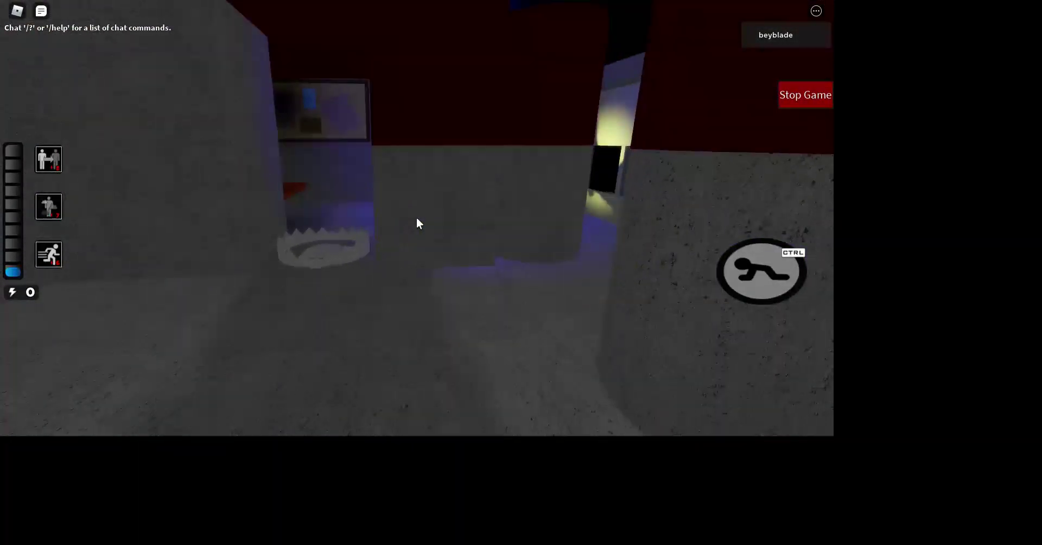
{"action": "key", "text": "w"}
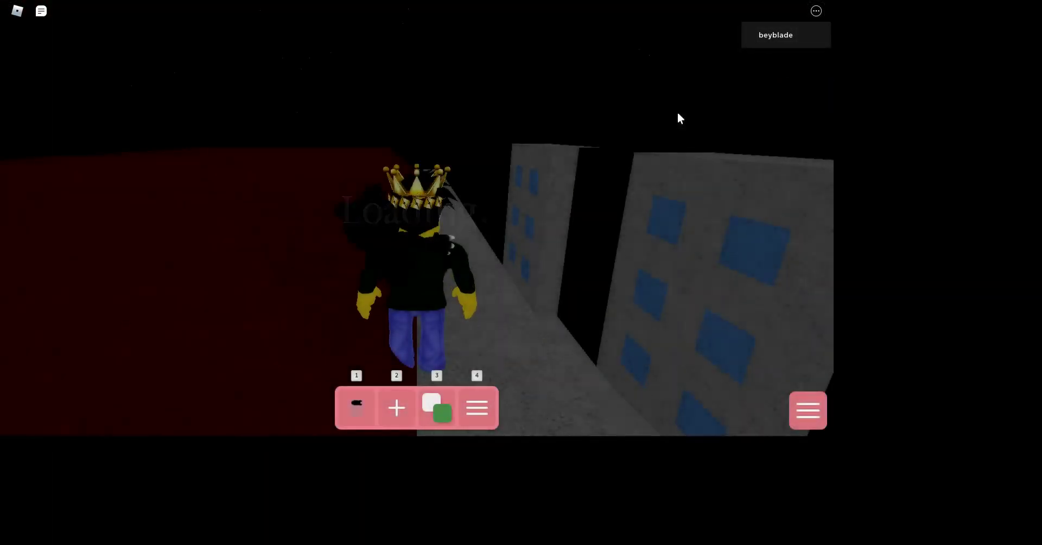
Try adding another Piggy spawn, then select PlayerSpawn from the Events catalogue
{"action": "left_click", "coordinate": [359, 385]}
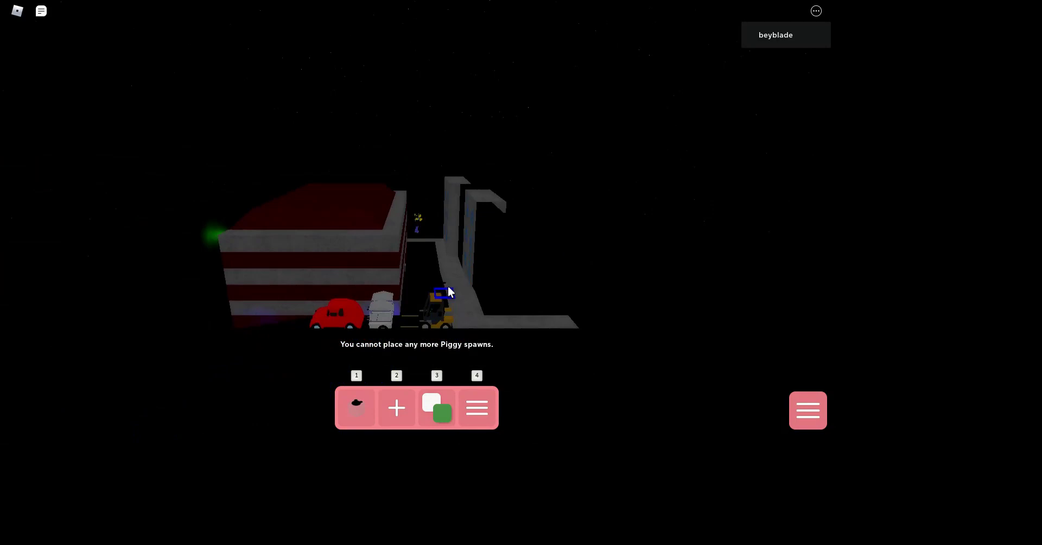
{"action": "scroll", "coordinate": [448, 284], "scroll_direction": "up", "scroll_amount": 5}
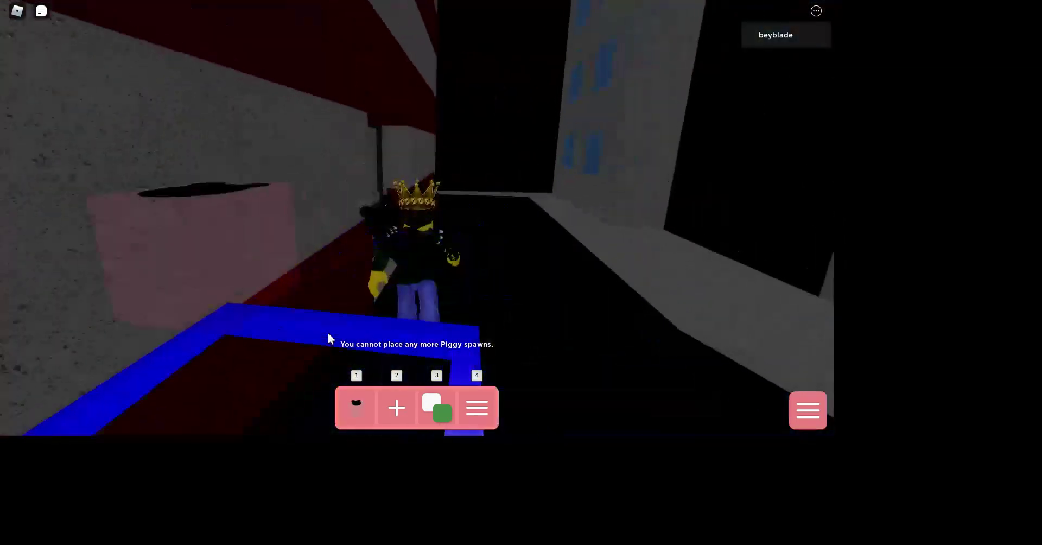
{"action": "left_click_drag", "start_coordinate": [415, 217], "coordinate": [356, 387]}
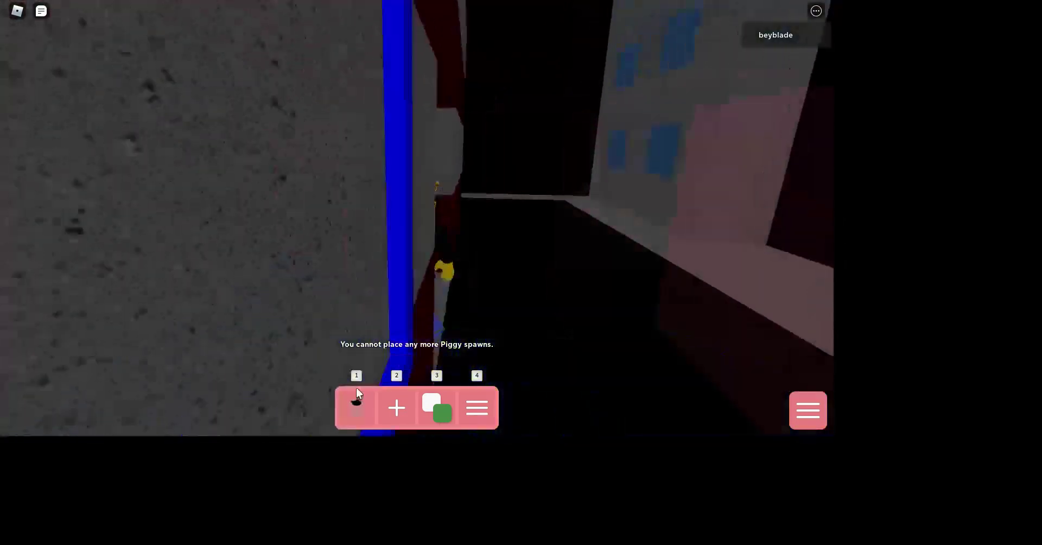
{"action": "left_click", "coordinate": [356, 406]}
{"action": "left_click_drag", "start_coordinate": [373, 312], "coordinate": [569, 244]}
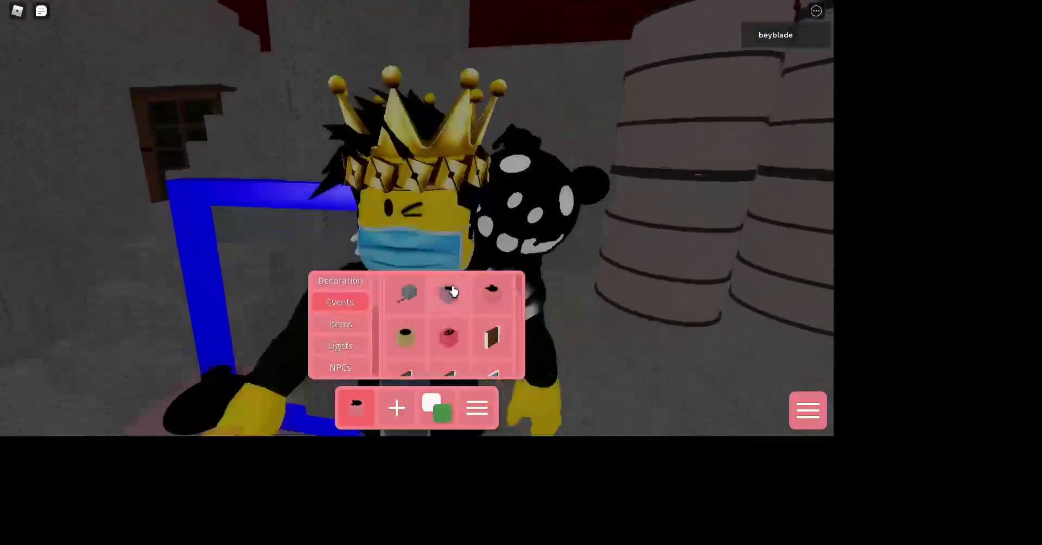
{"action": "scroll", "coordinate": [415, 213], "scroll_direction": "up", "scroll_amount": 5}
{"action": "key", "text": "1"}
Select the destroy tool from the editing-tools submenu
{"action": "left_click_drag", "start_coordinate": [416, 217], "coordinate": [415, 217]}
{"action": "left_click", "coordinate": [396, 407]}
{"action": "key", "text": "1"}
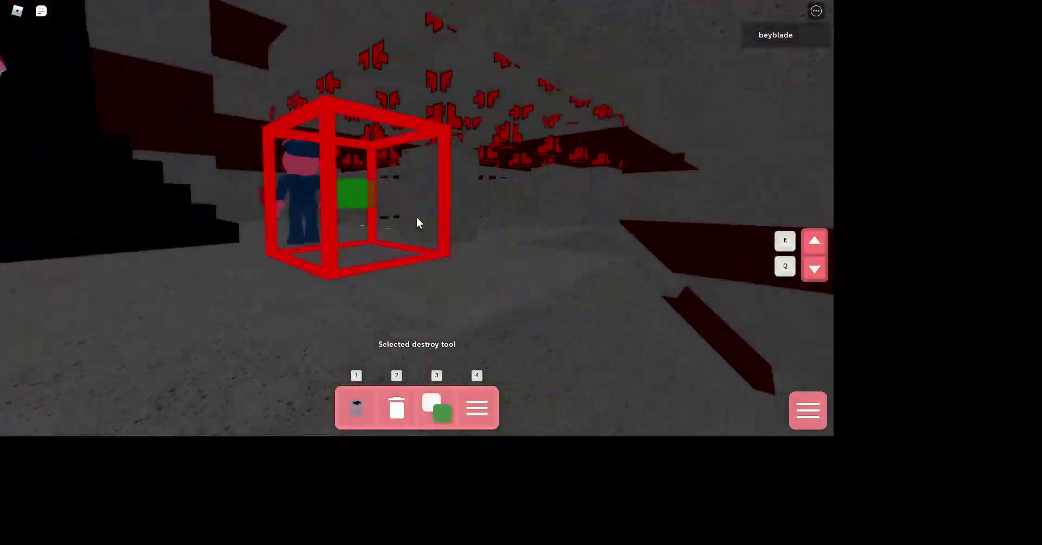
Toggle hotbar keys 2, 1, 2 to end on the build tool near the vending machine
{"action": "left_click_drag", "start_coordinate": [415, 217], "coordinate": [415, 217]}
{"action": "key", "text": "2"}
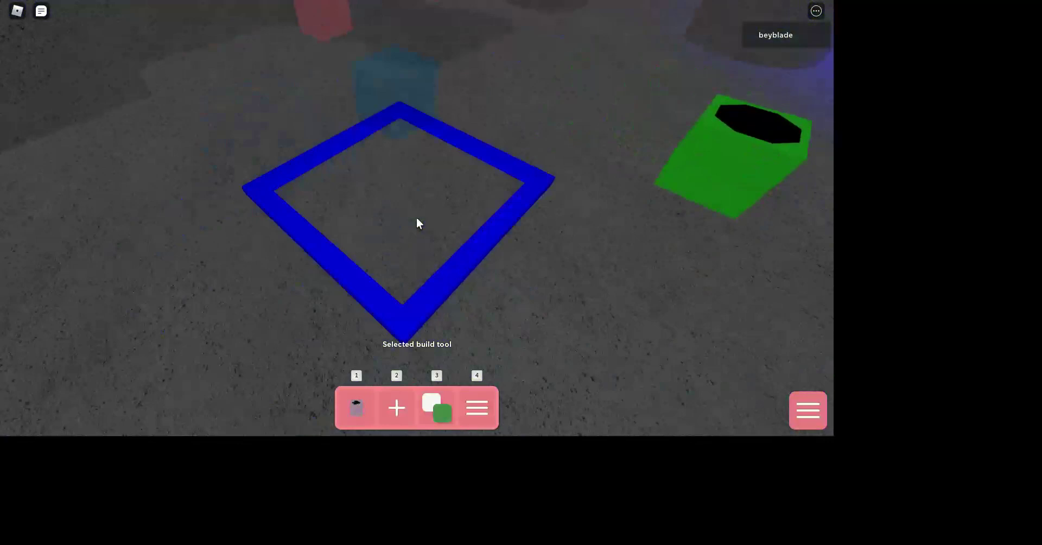
{"action": "key", "text": "1"}
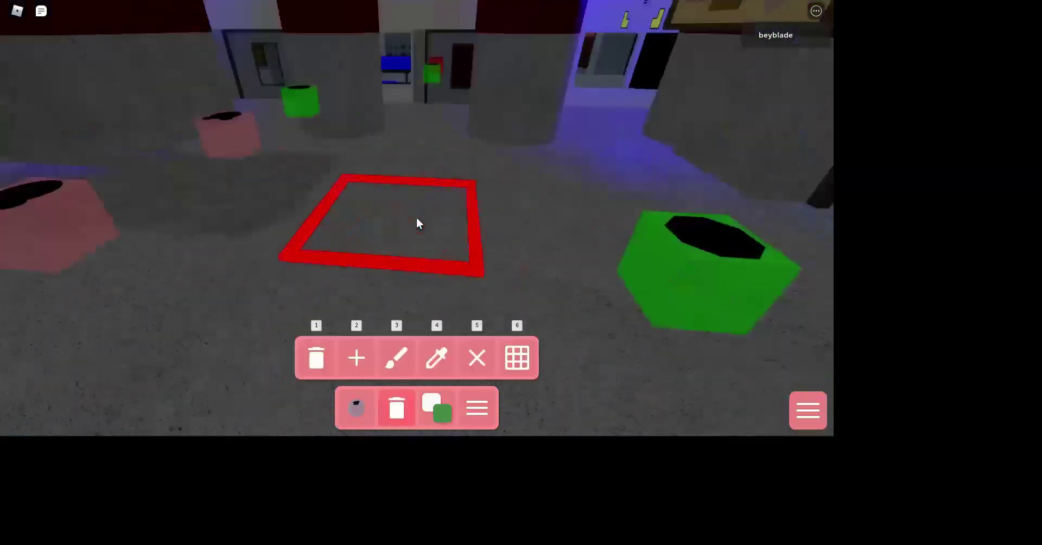
{"action": "key", "text": "2"}
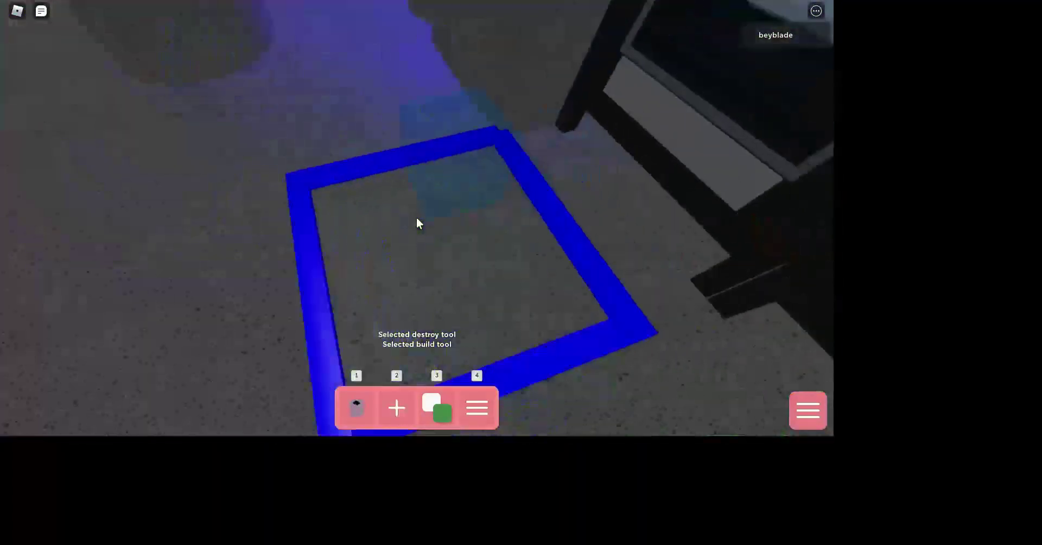
{"action": "scroll", "coordinate": [415, 217], "scroll_direction": "down", "scroll_amount": 5}
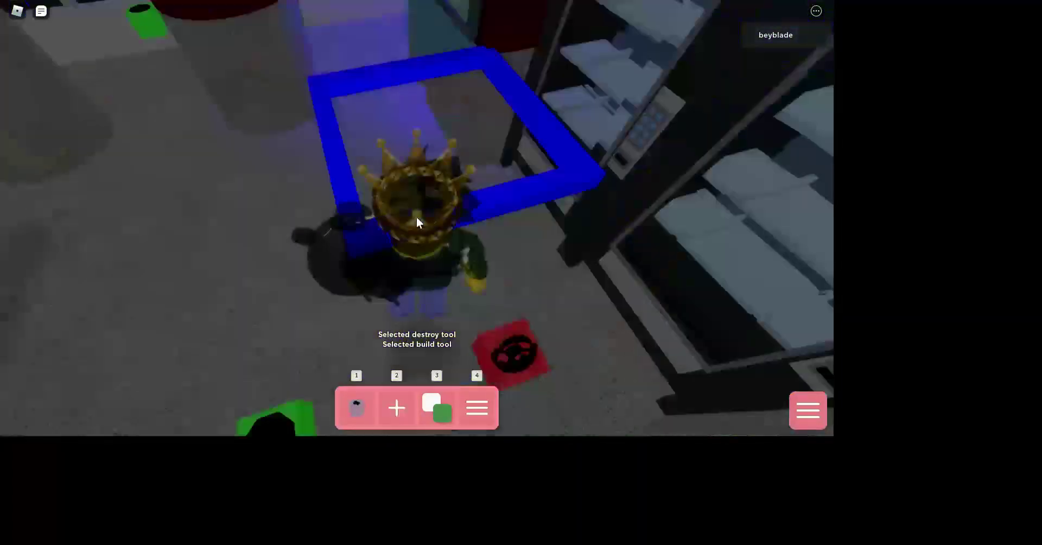
Bring up the Bot, Player, Player+Bot and Infection mode chooser from the menu's Play option
{"action": "left_click", "coordinate": [477, 407]}
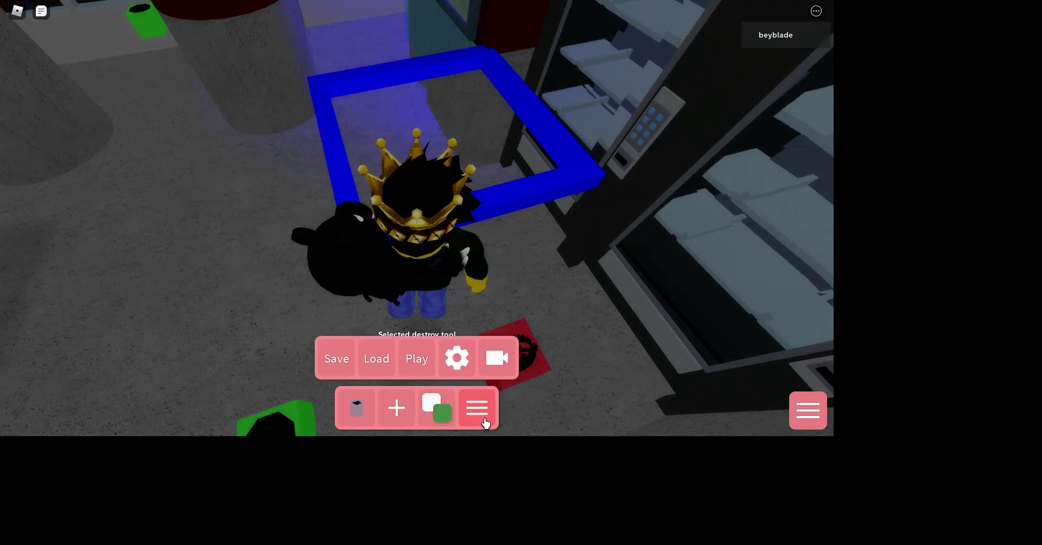
{"action": "left_click", "coordinate": [456, 355]}
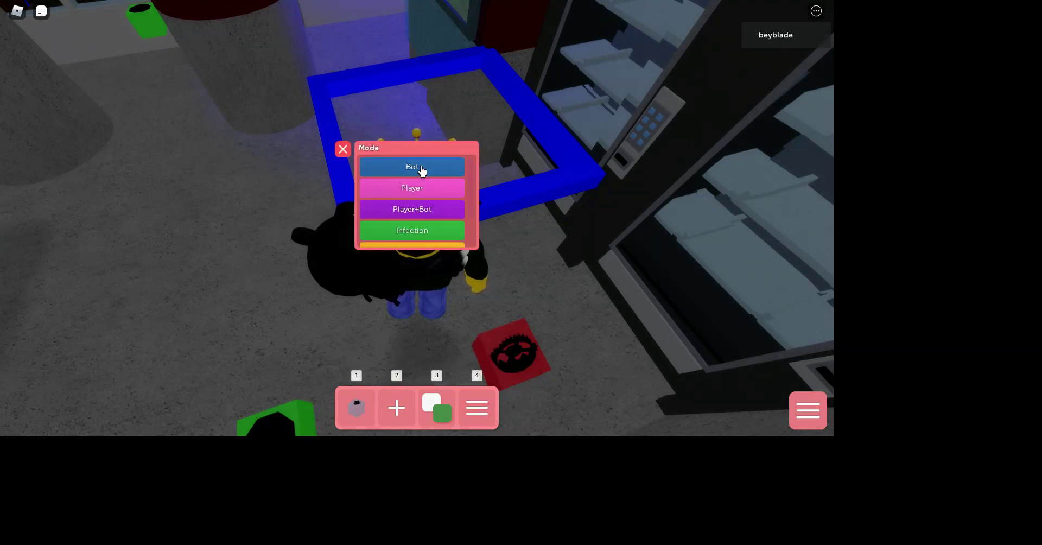